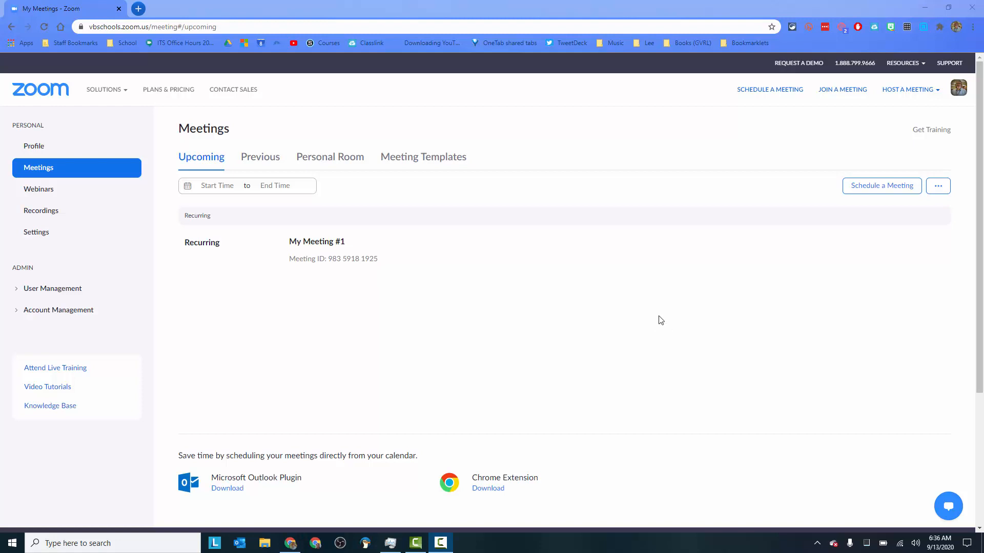
Start scheduling a meeting with the topic "My Class 1st Block" and the description "Please make sure your name matches my roster".
{"action": "left_click", "coordinate": [42, 173]}
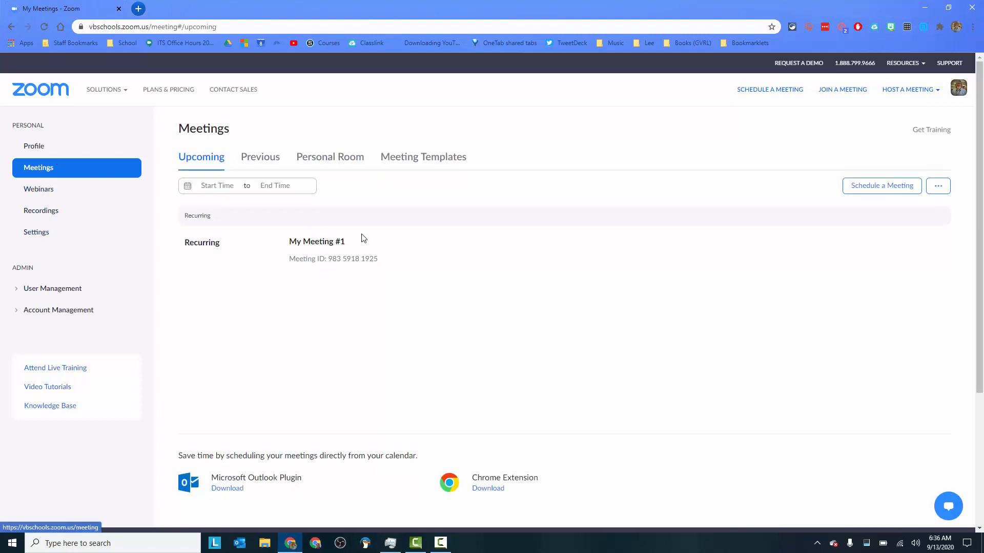
{"action": "left_click", "coordinate": [877, 195]}
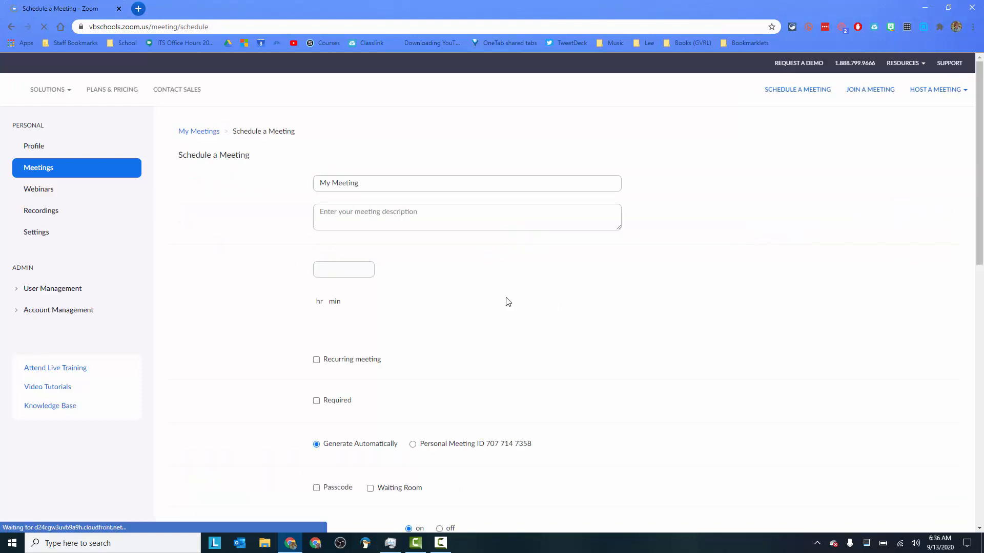
{"action": "left_click", "coordinate": [372, 183]}
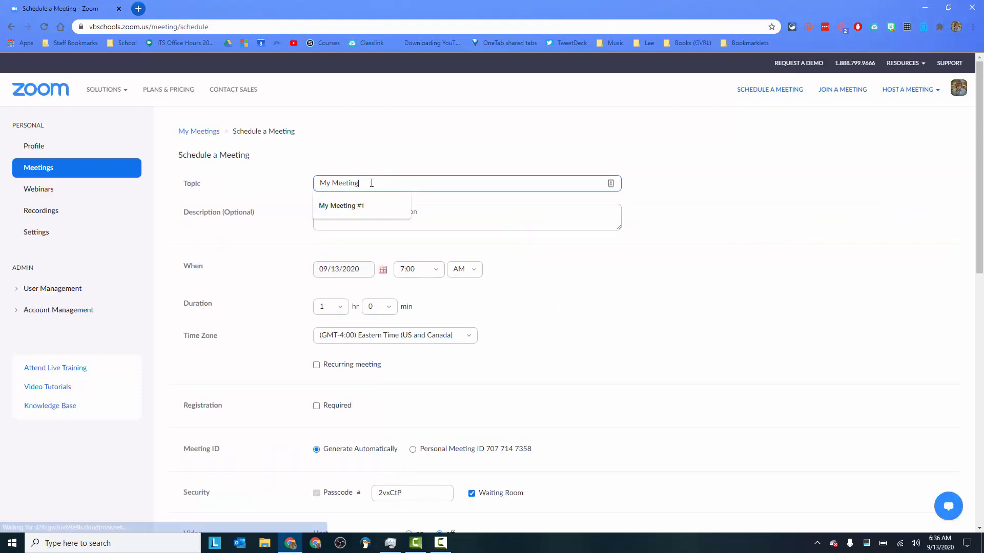
{"action": "left_click_drag", "start_coordinate": [371, 183], "coordinate": [425, 226]}
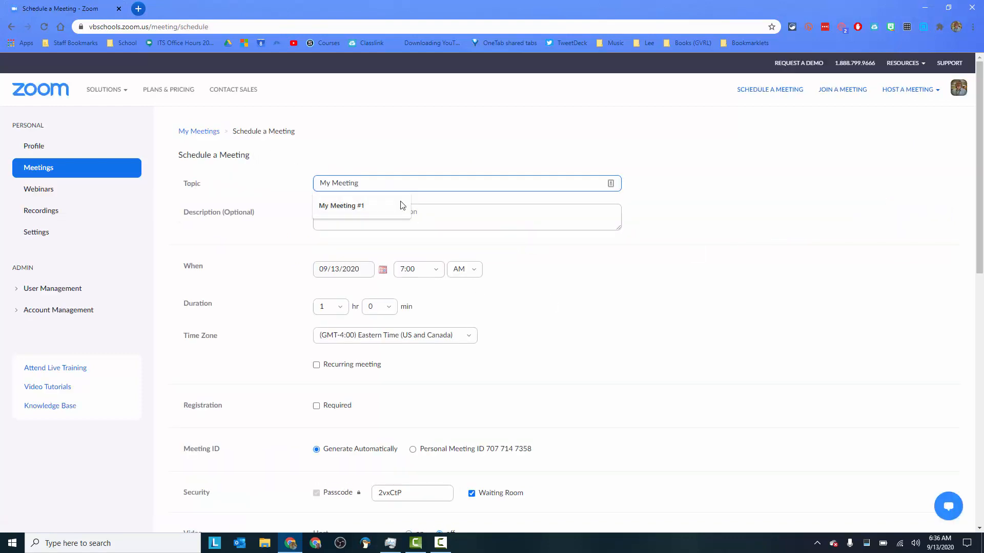
{"action": "left_click_drag", "start_coordinate": [373, 182], "coordinate": [454, 230]}
{"action": "key", "text": "BackSpace"}
{"action": "key", "text": "BackSpace"}
{"action": "key", "text": "BackSpace"}
{"action": "key", "text": "BackSpace"}
{"action": "key", "text": "BackSpace"}
{"action": "key", "text": "BackSpace"}
{"action": "key", "text": "BackSpace"}
{"action": "key", "text": "BackSpace"}
{"action": "key", "text": "BackSpace"}
{"action": "key", "text": "BackSpace"}
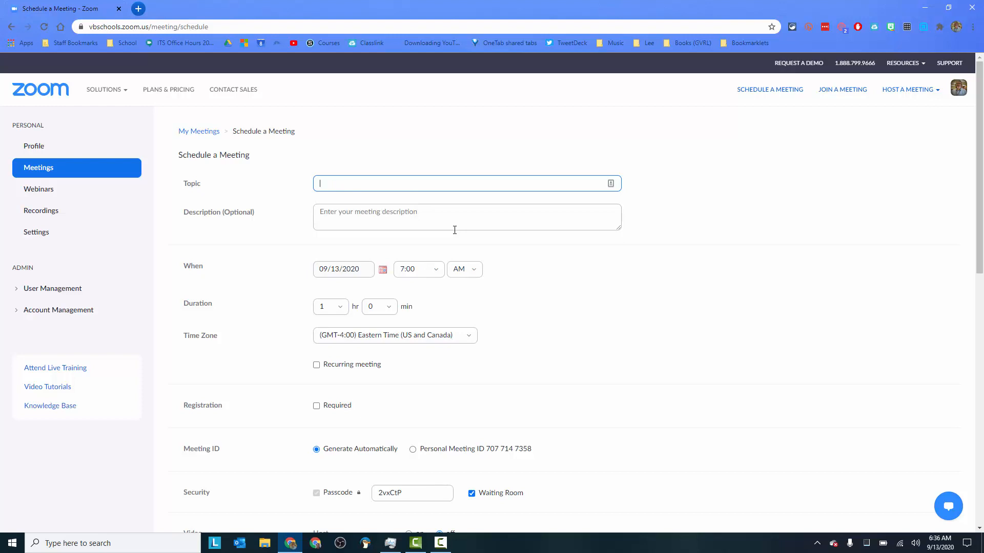
{"action": "type", "text": "My Class 1st Block"}
{"action": "left_click", "coordinate": [423, 213]}
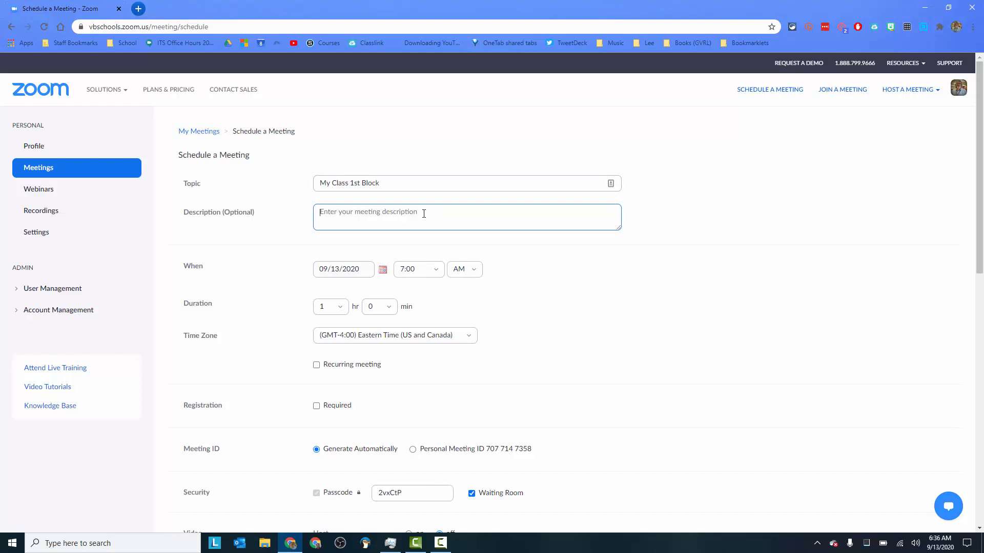
{"action": "type", "text": "Please make sure your name matches my roster"}
Make the meeting recurring and set its recurrence to No Fixed Time.
{"action": "left_click", "coordinate": [316, 365]}
{"action": "scroll", "coordinate": [552, 331], "scroll_direction": "down", "scroll_amount": 2}
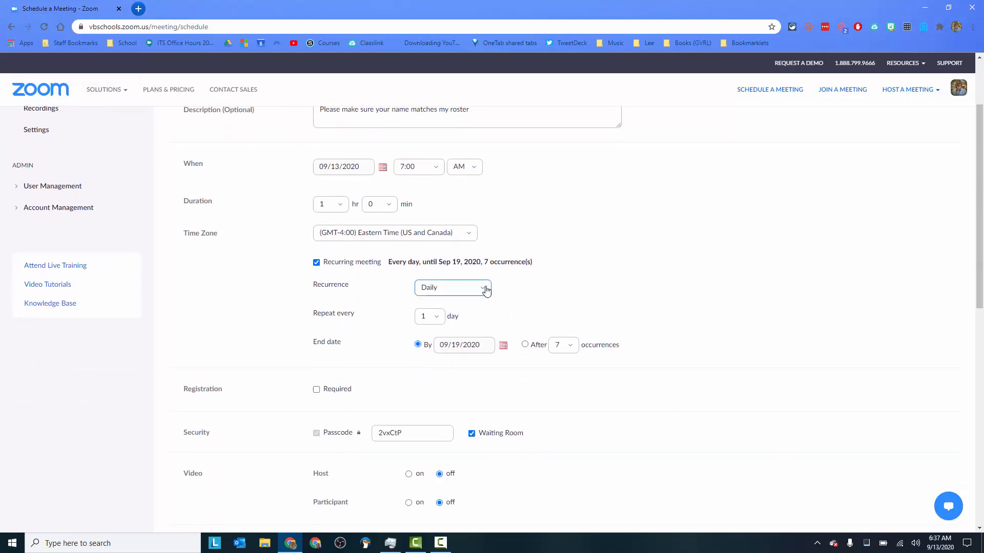
{"action": "left_click", "coordinate": [482, 288]}
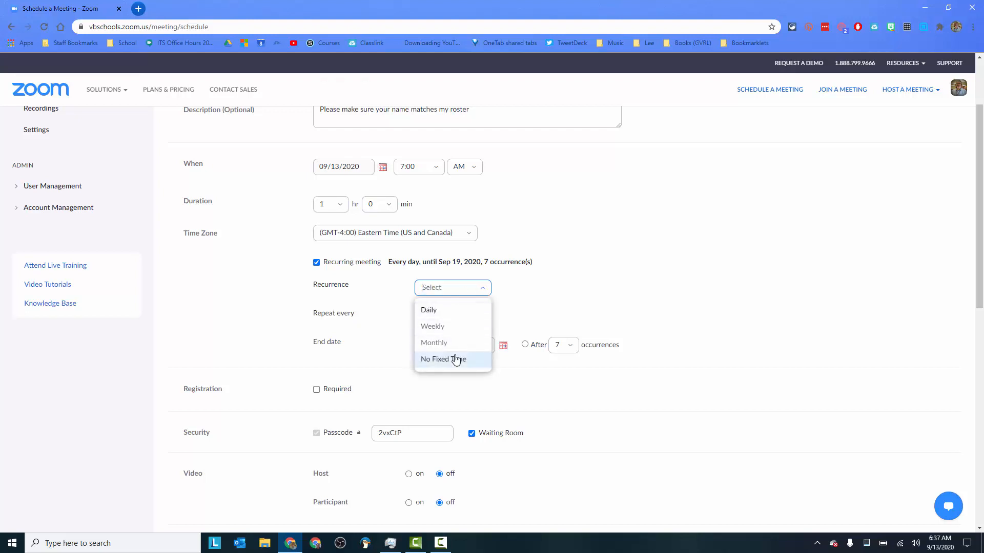
{"action": "left_click", "coordinate": [456, 360]}
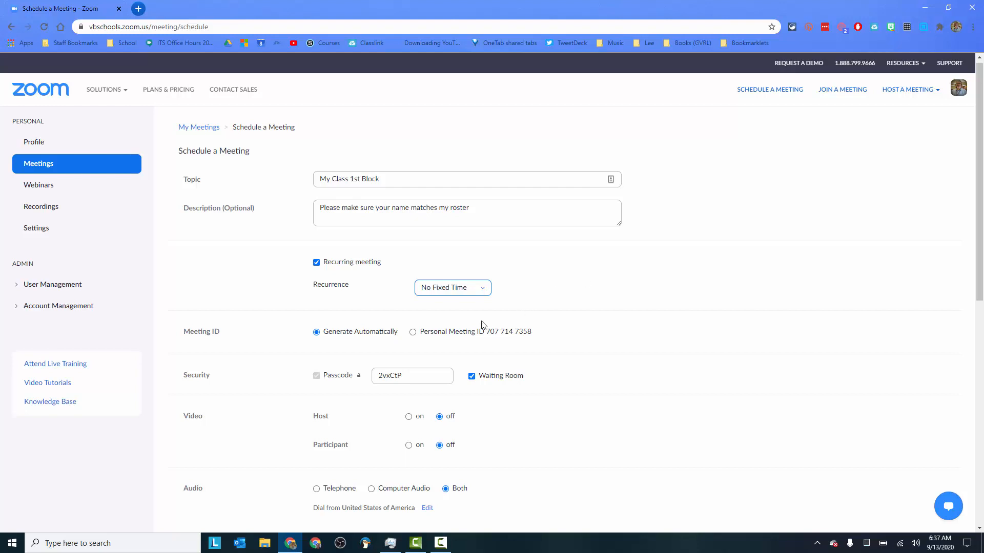
{"action": "scroll", "coordinate": [524, 378], "scroll_direction": "down", "scroll_amount": 3}
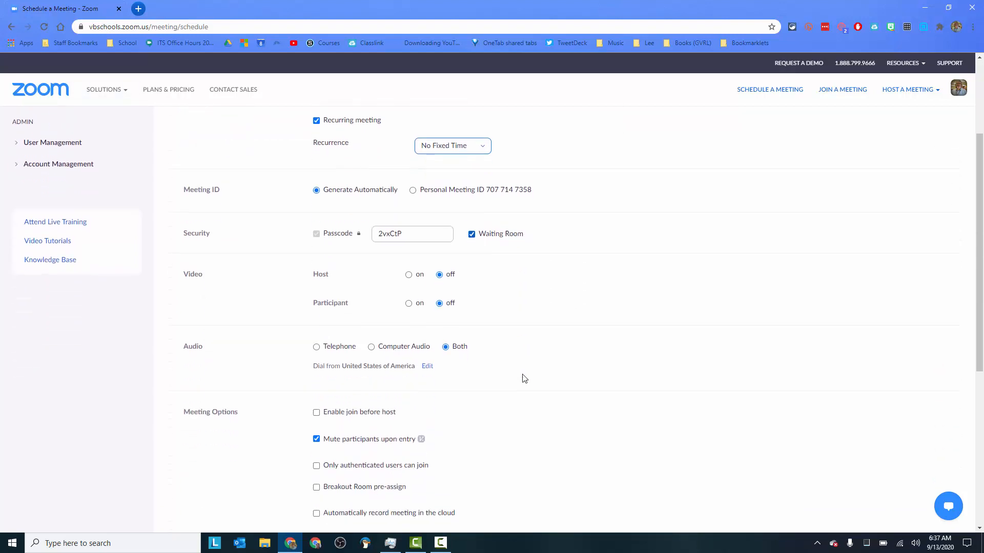
{"action": "left_click", "coordinate": [472, 223]}
{"action": "left_click", "coordinate": [472, 224]}
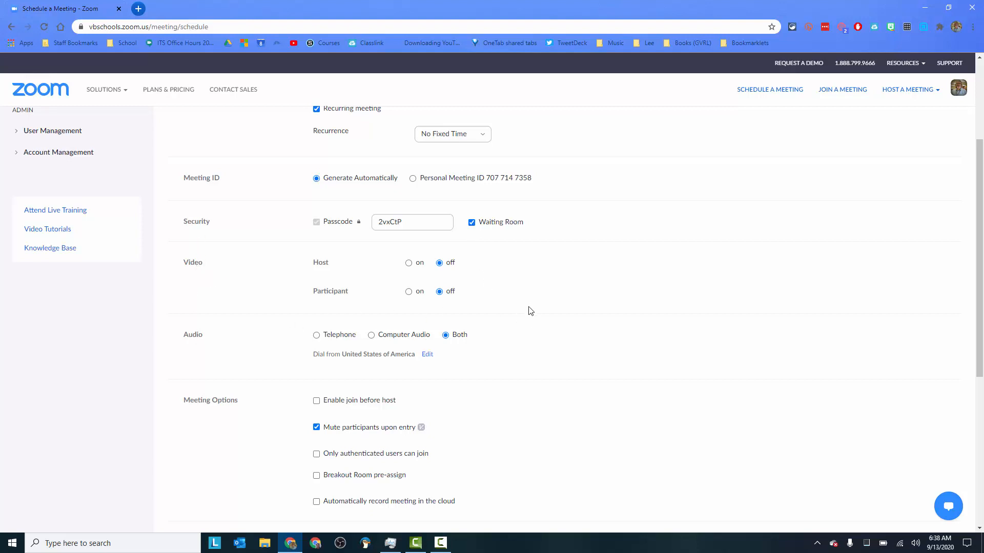
Restrict joining to authenticated users with the Secure Classroom option and turn off the watermark that identifies the viewing participant.
{"action": "scroll", "coordinate": [528, 308], "scroll_direction": "down", "scroll_amount": 1}
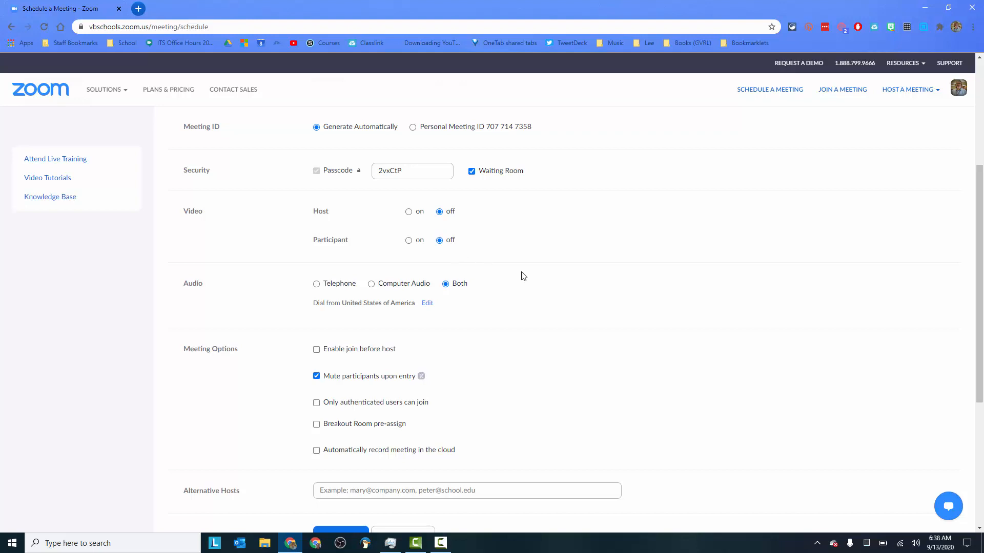
{"action": "scroll", "coordinate": [523, 276], "scroll_direction": "down", "scroll_amount": 1}
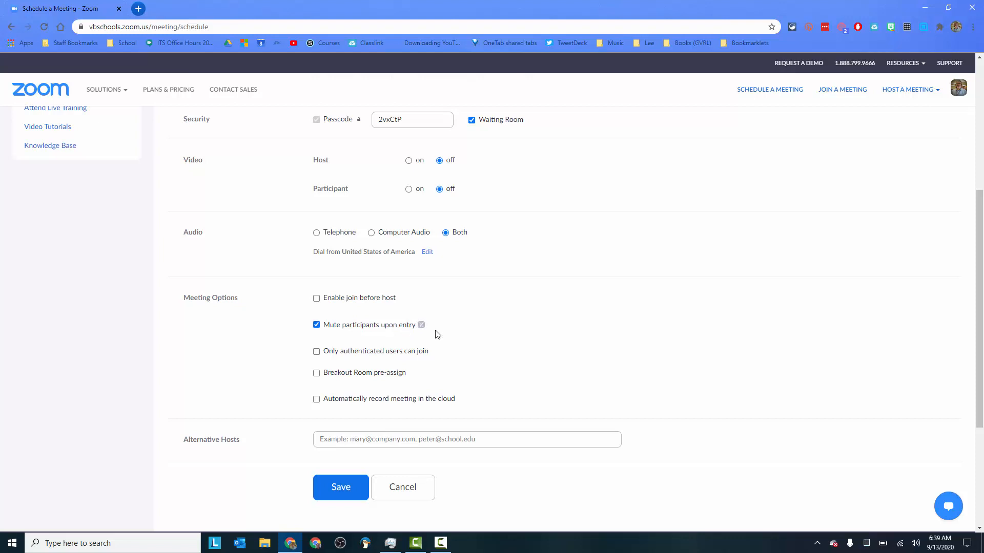
{"action": "left_click", "coordinate": [316, 352]}
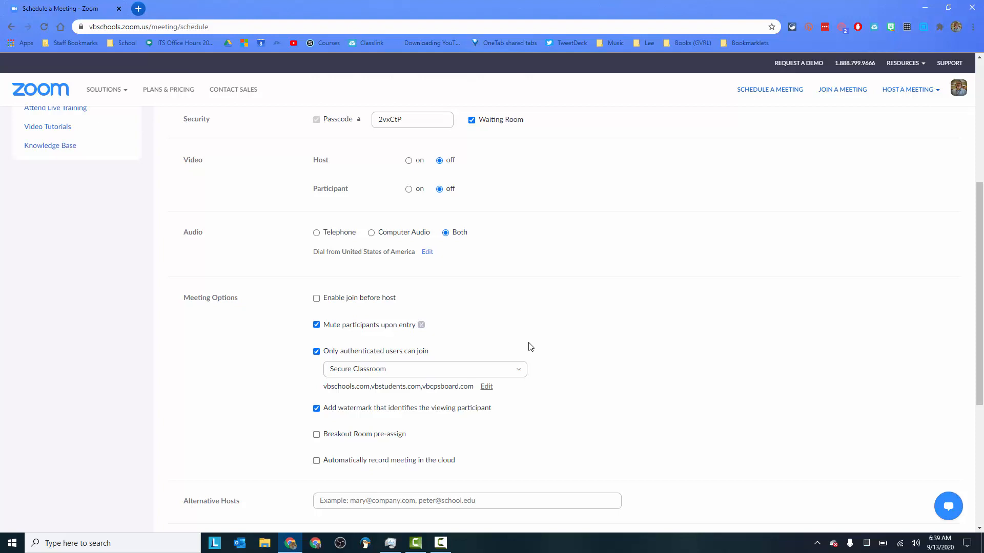
{"action": "left_click", "coordinate": [521, 376]}
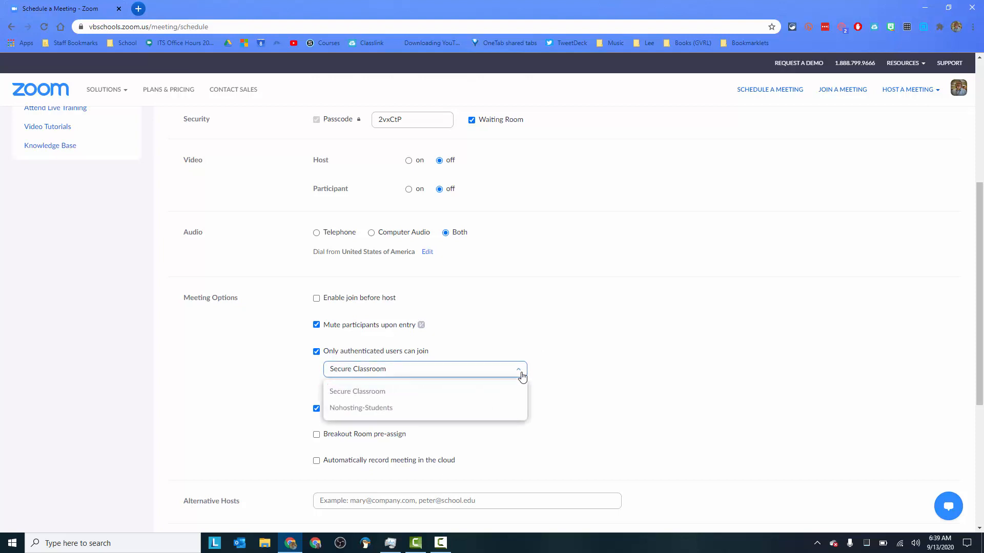
{"action": "left_click", "coordinate": [571, 378]}
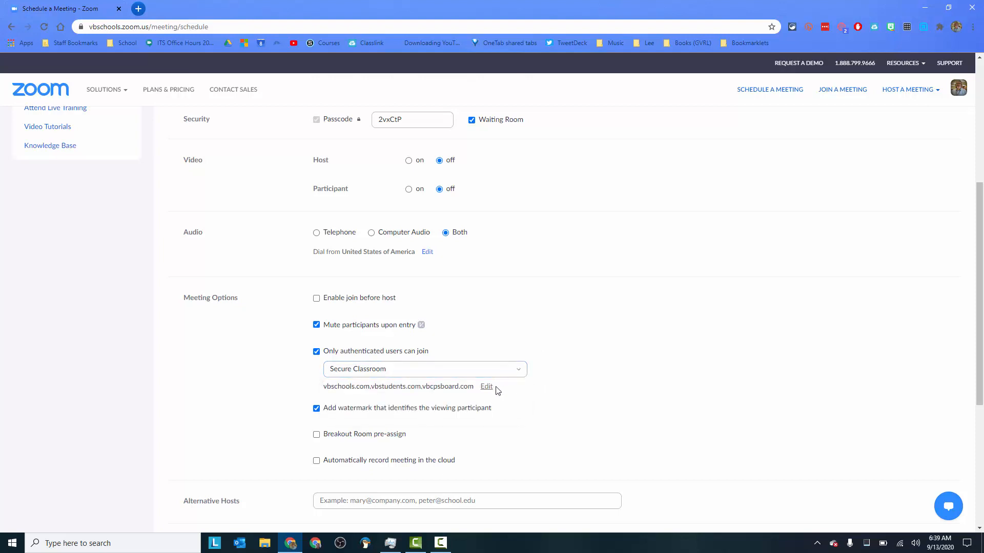
{"action": "scroll", "coordinate": [487, 387], "scroll_direction": "down", "scroll_amount": 1}
{"action": "left_click", "coordinate": [316, 357]}
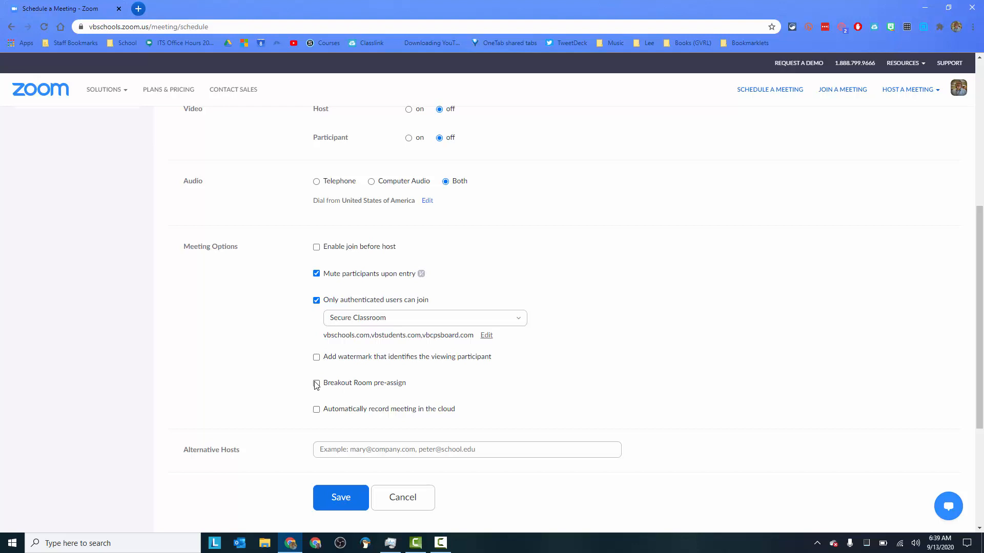
Save the meeting with the Alternative Hosts field left empty.
{"action": "scroll", "coordinate": [316, 386], "scroll_direction": "down", "scroll_amount": 1}
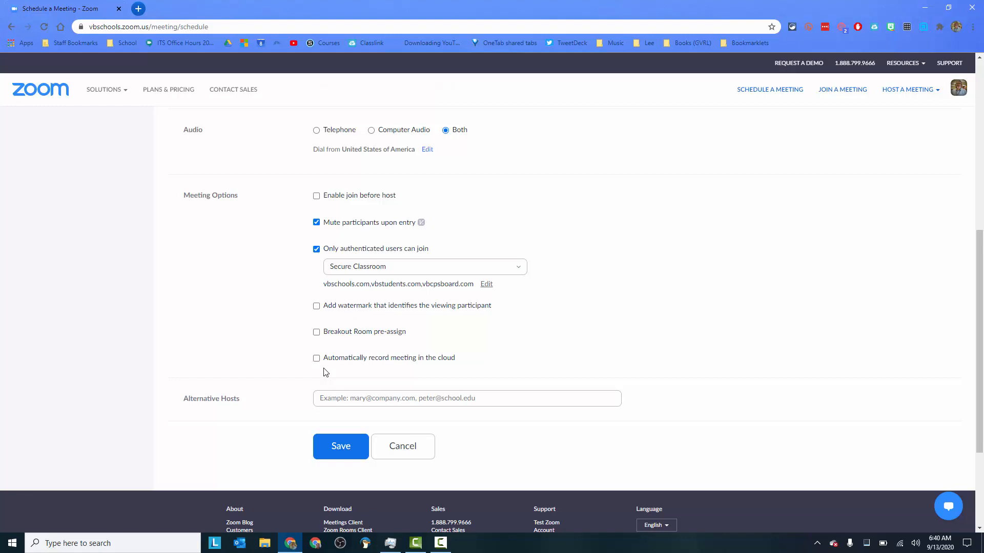
{"action": "left_click", "coordinate": [323, 399]}
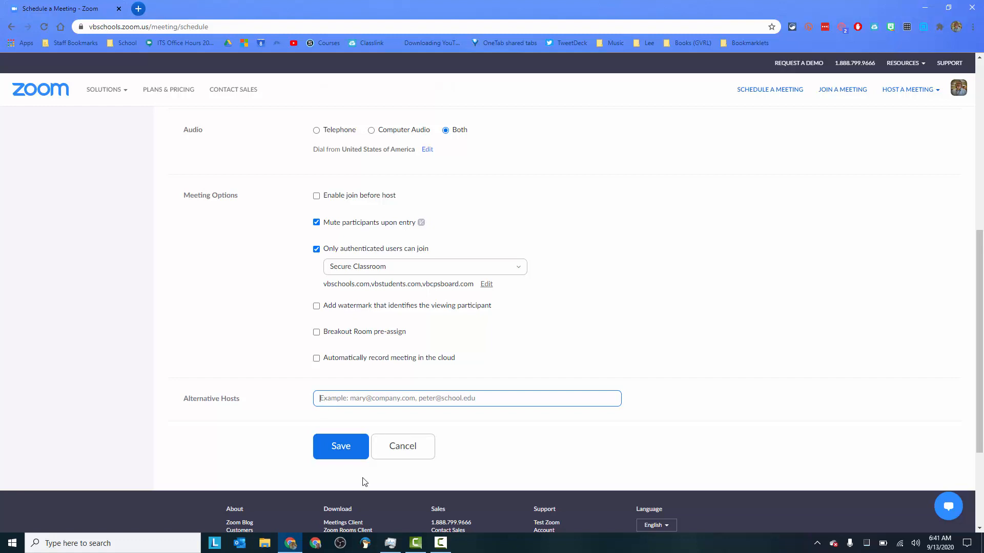
{"action": "left_click", "coordinate": [342, 445]}
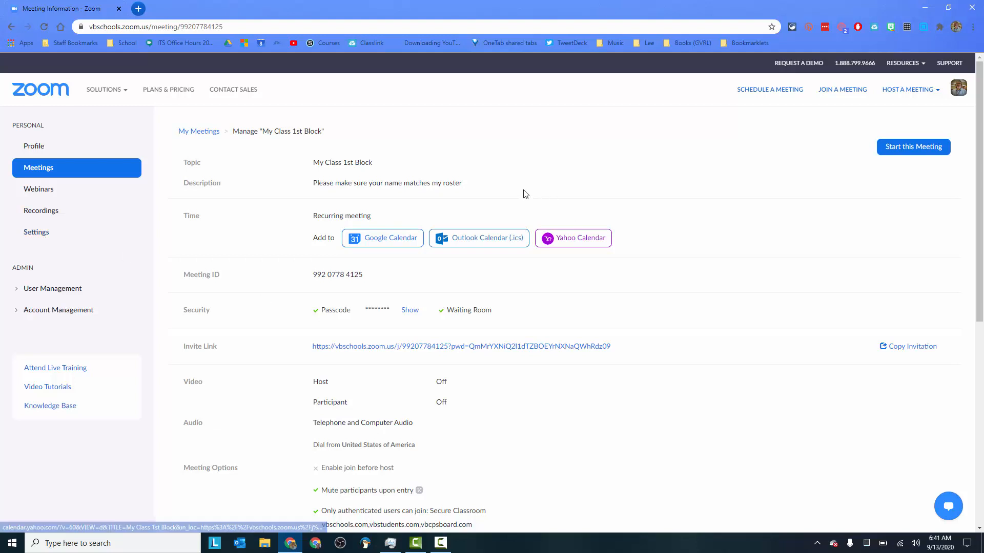
Copy the address of the saved meeting's invite link.
{"action": "scroll", "coordinate": [674, 434], "scroll_direction": "down", "scroll_amount": 1}
{"action": "scroll", "coordinate": [674, 434], "scroll_direction": "down", "scroll_amount": 2}
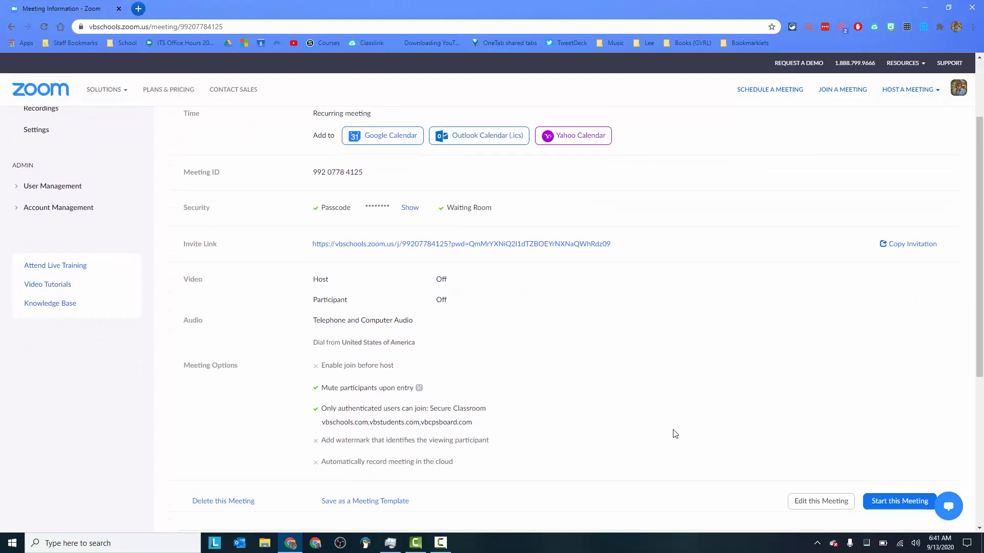
{"action": "right_click", "coordinate": [544, 246]}
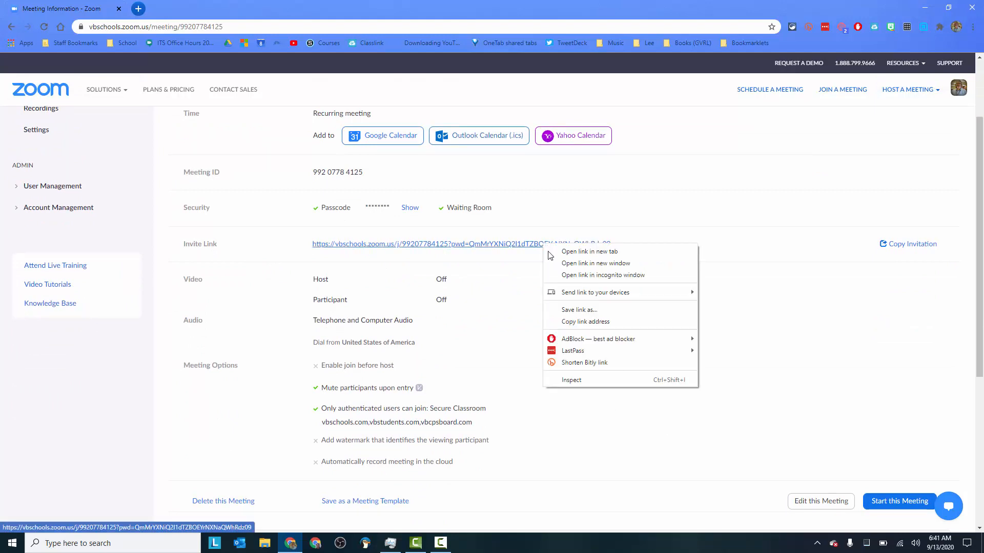
{"action": "left_click", "coordinate": [607, 324]}
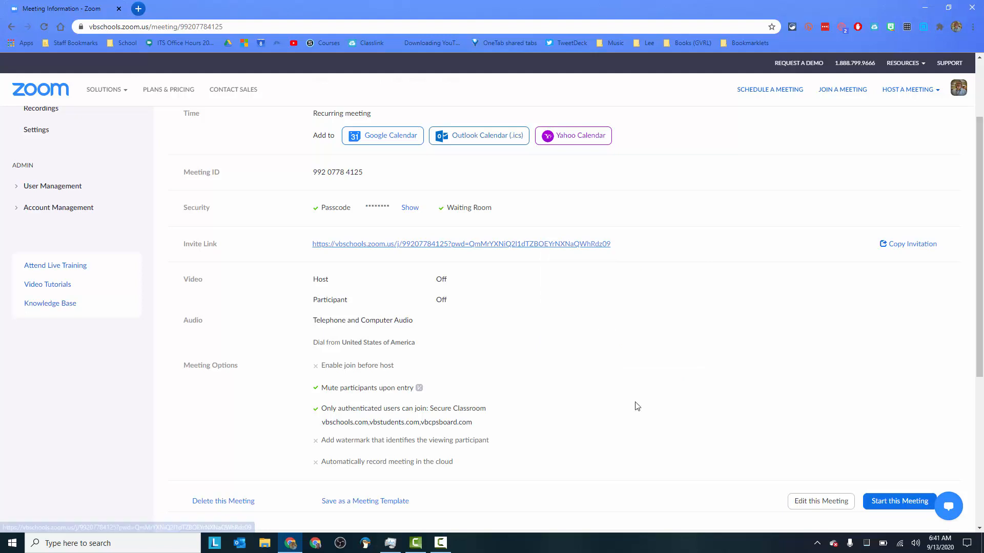